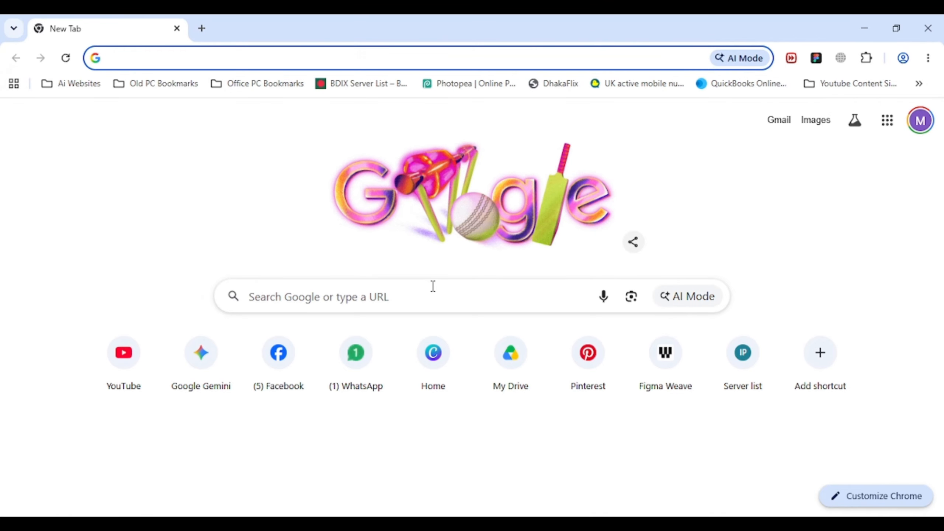
# - Search 'scb login' and reach the Standard Chartered Bangladesh personal online banking sign-in page
pyautogui.write('scb lo')
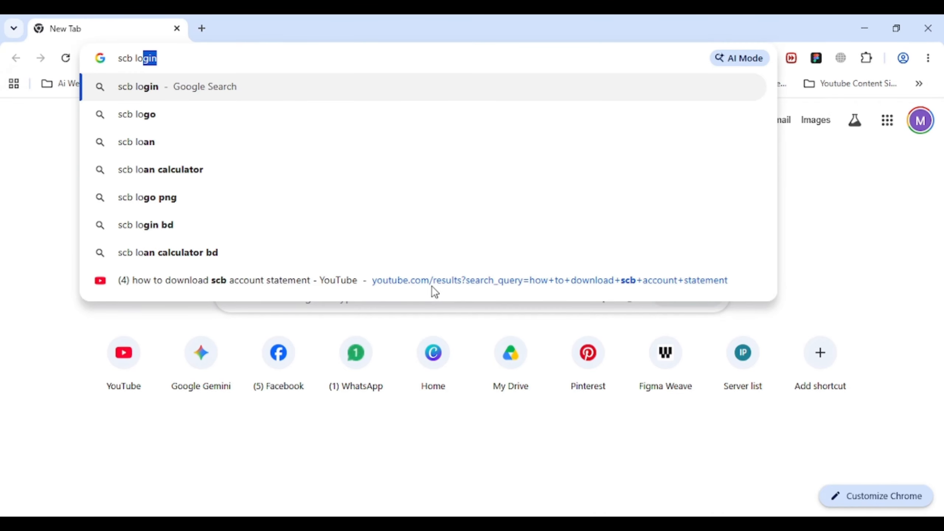
pyautogui.write('gin')
pyautogui.press('Return')
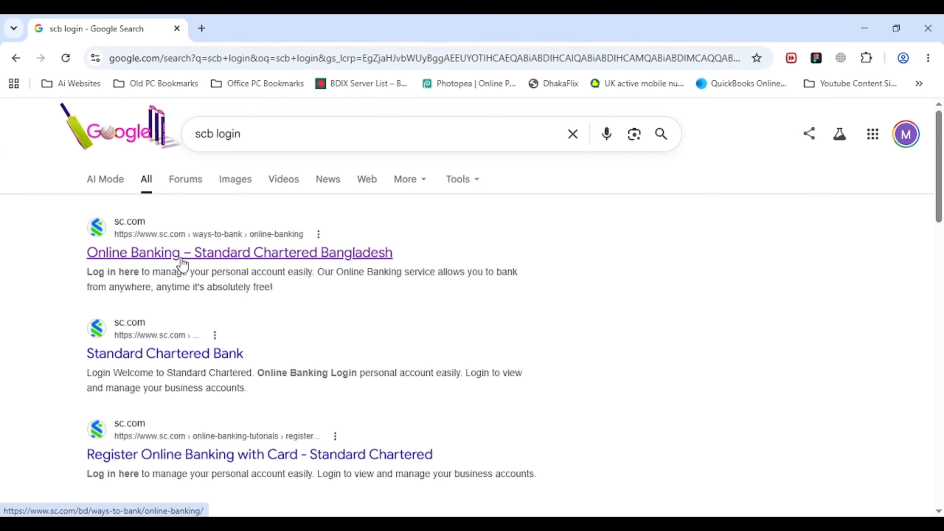
pyautogui.click(209, 262)
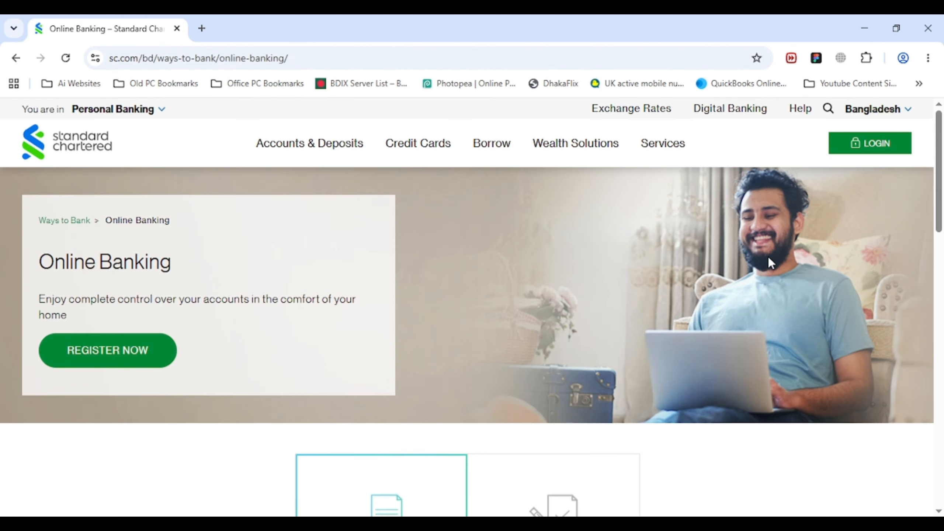
pyautogui.moveTo(854, 148)
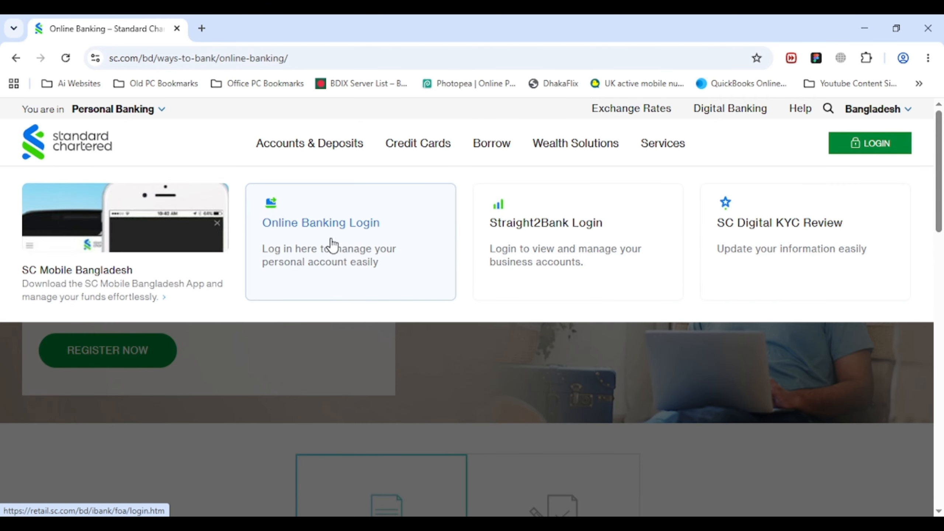
pyautogui.click(366, 229)
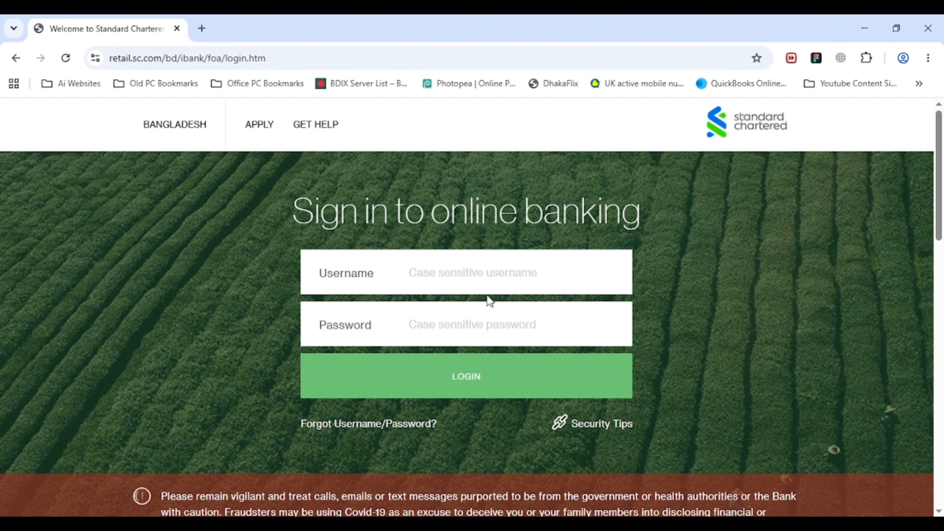
# - Enter the account's username and password and submit the sign-in form
pyautogui.click(485, 277)
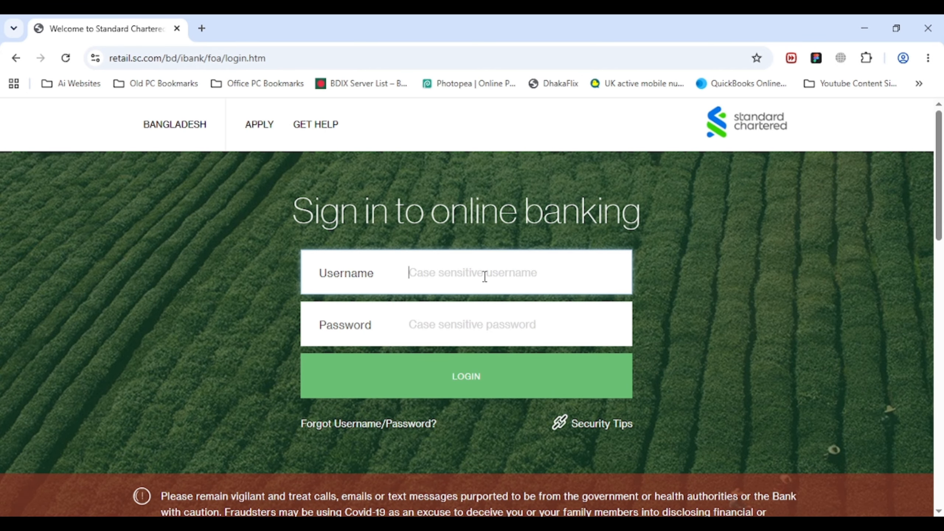
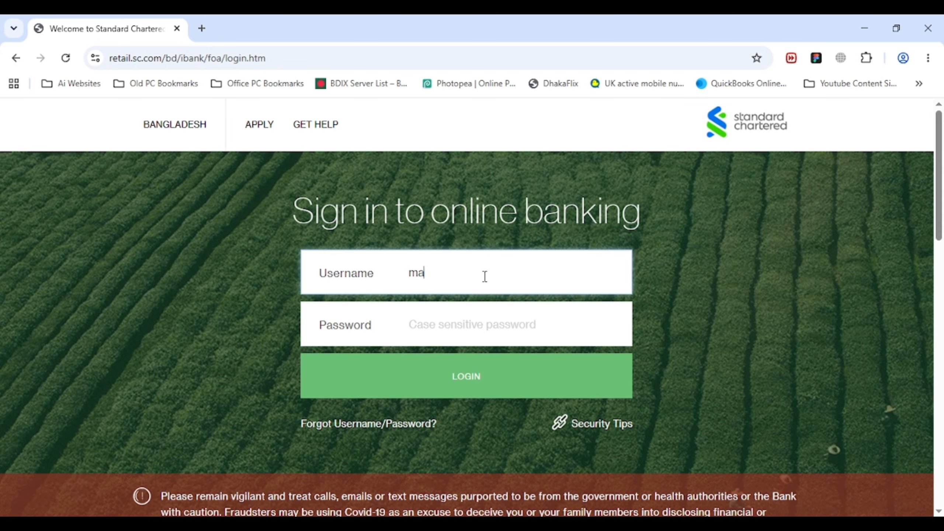
pyautogui.click(541, 323)
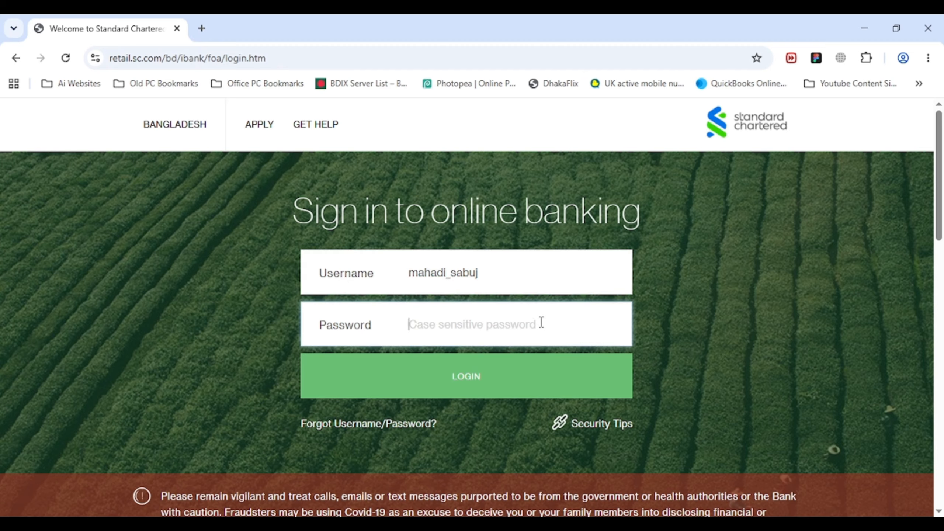
pyautogui.write('******')
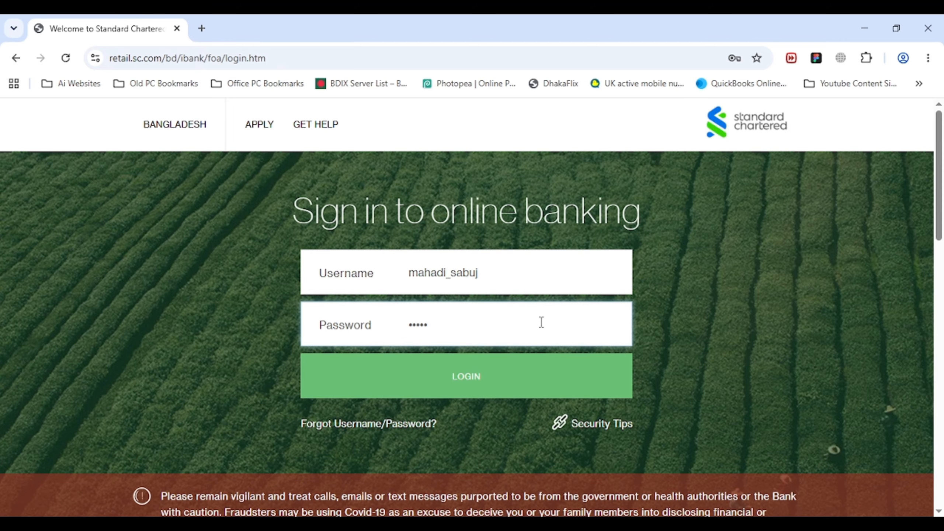
pyautogui.write('****')
pyautogui.click(476, 383)
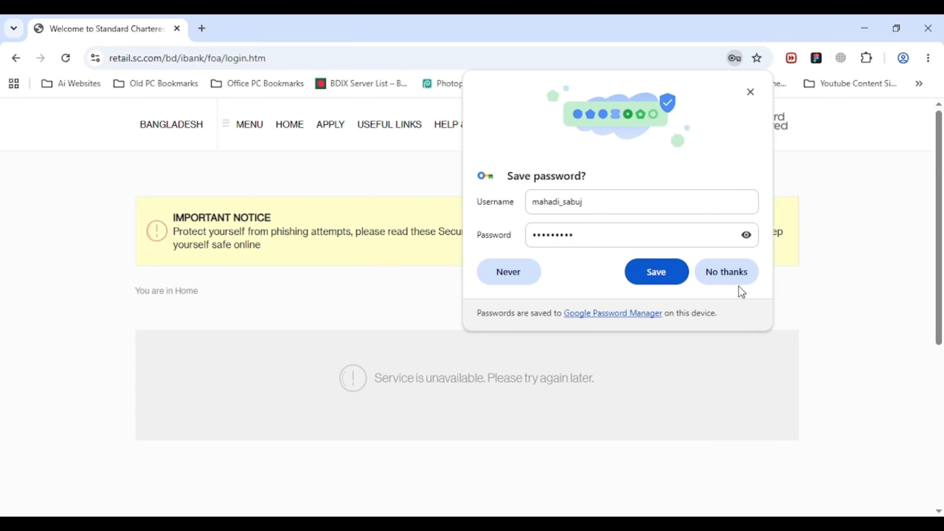
# - Decline Chrome's password save and open Account History for the BDT eSavers account
pyautogui.click(738, 272)
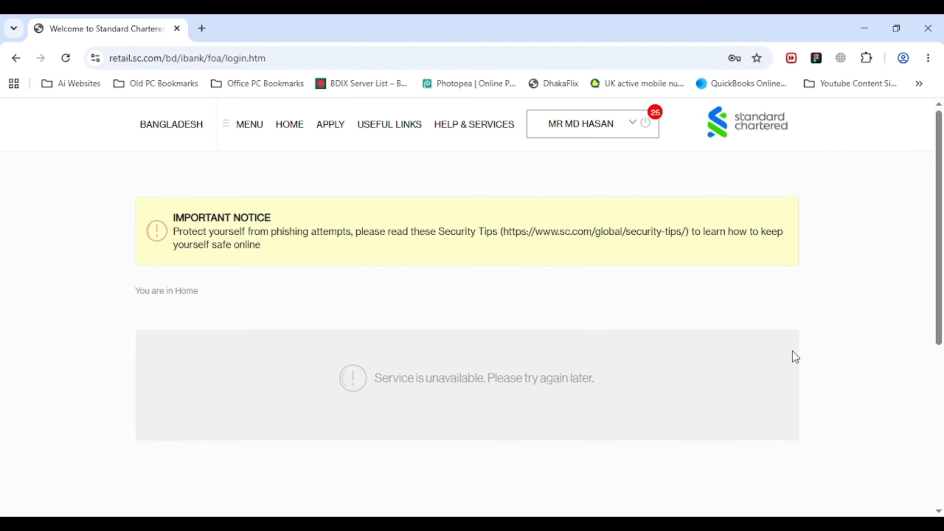
pyautogui.scroll(-5, 553, 332)
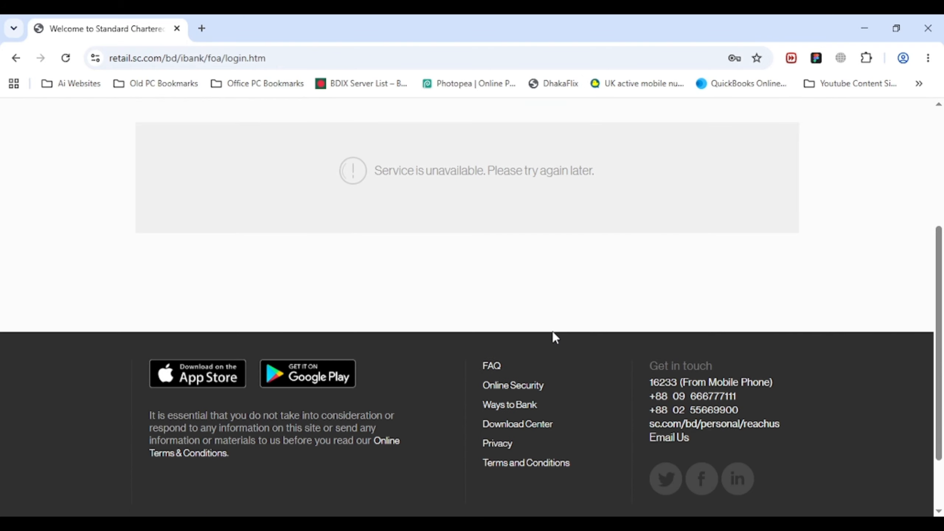
pyautogui.scroll(5, 552, 331)
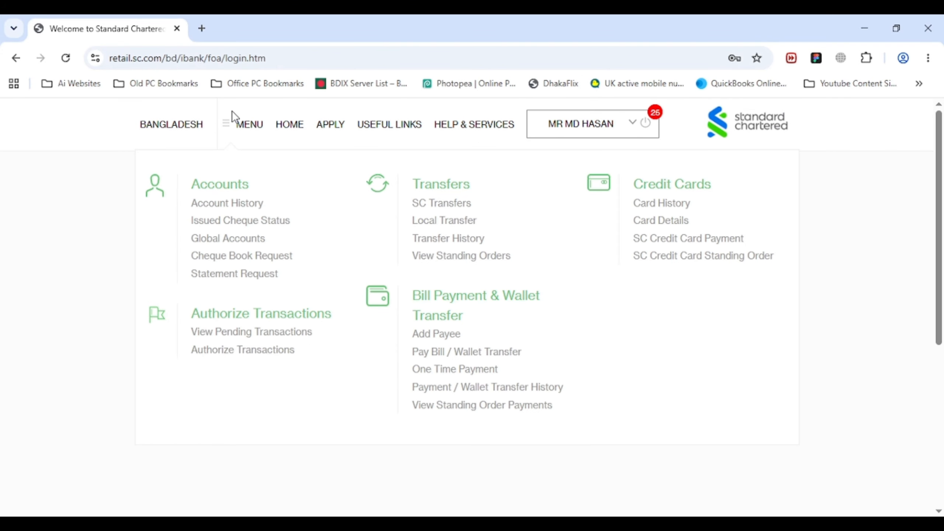
pyautogui.moveTo(228, 129)
pyautogui.click(227, 204)
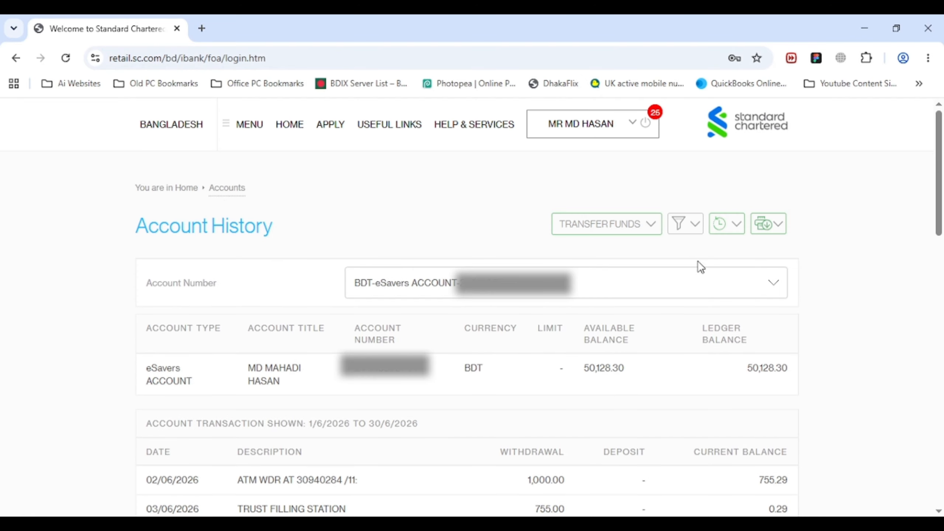
pyautogui.scroll(-3, 692, 306)
pyautogui.scroll(3, 693, 306)
# - Filter eSavers transactions to a custom Date Range from 1/7/2025 to 30/6/2026
pyautogui.click(683, 233)
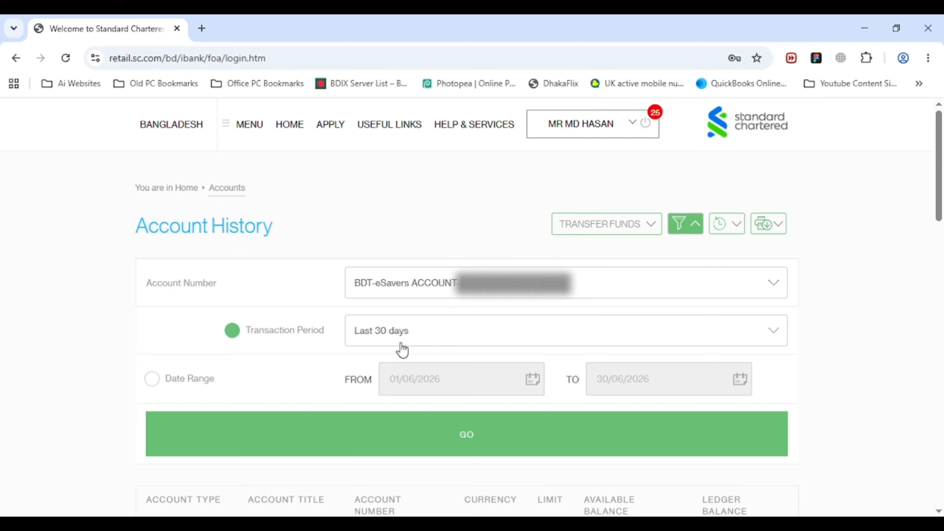
pyautogui.click(505, 337)
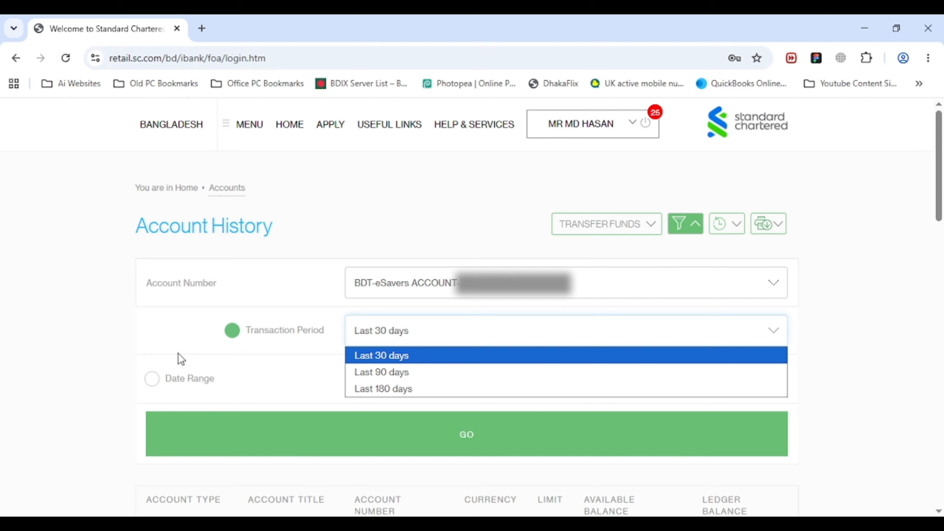
pyautogui.click(152, 379)
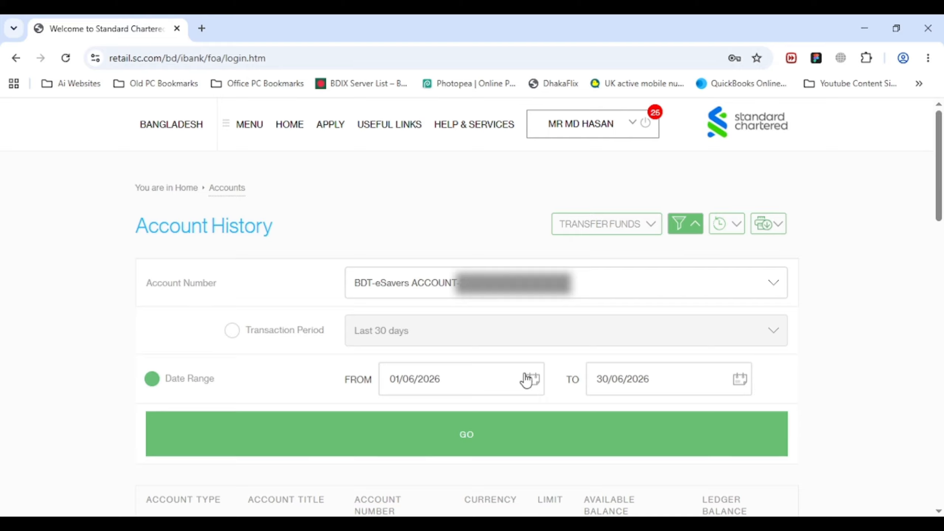
pyautogui.click(537, 380)
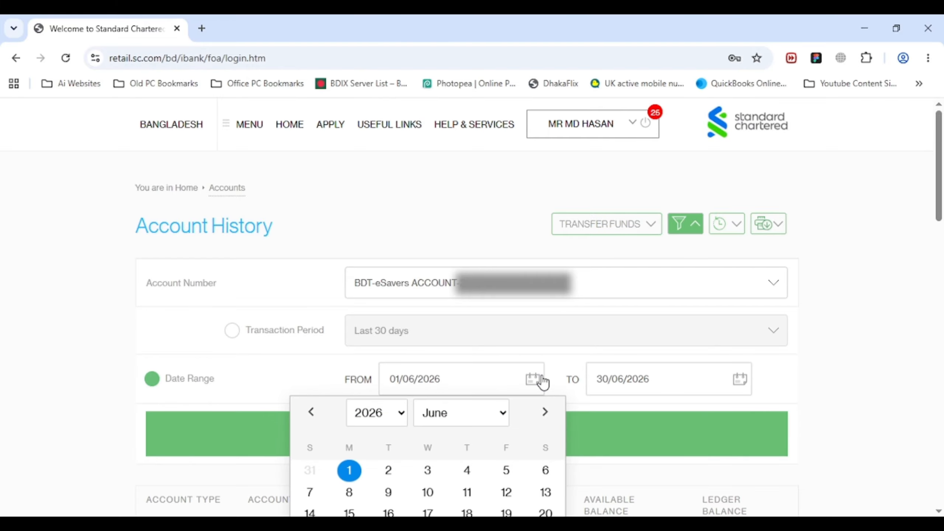
pyautogui.click(349, 415)
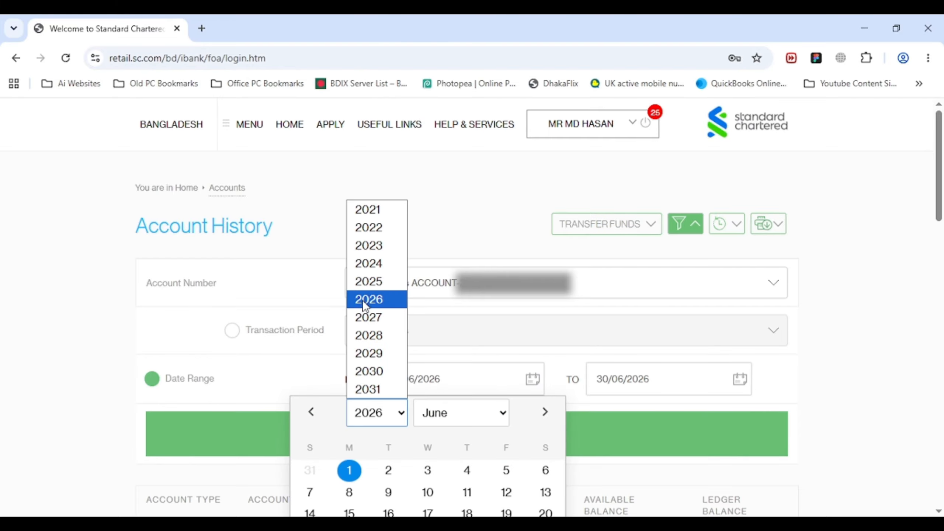
pyautogui.click(365, 287)
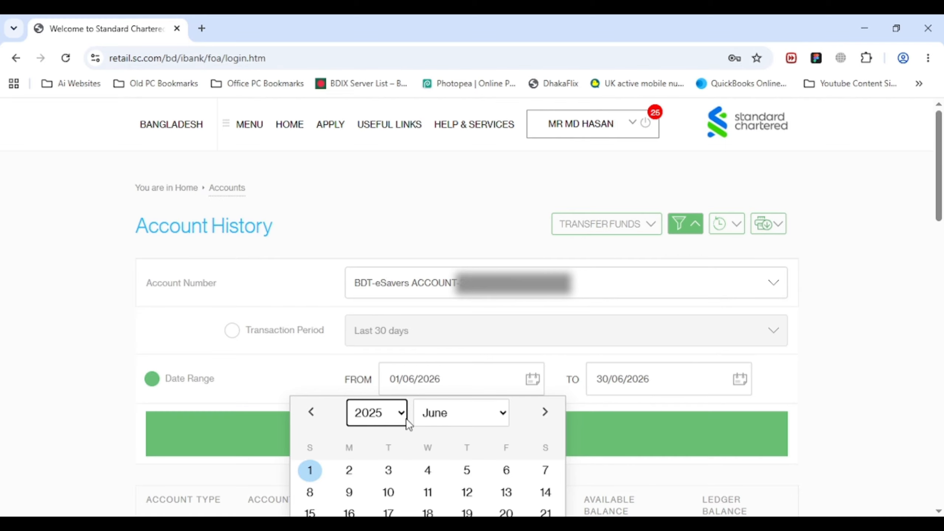
pyautogui.click(446, 417)
pyautogui.click(431, 298)
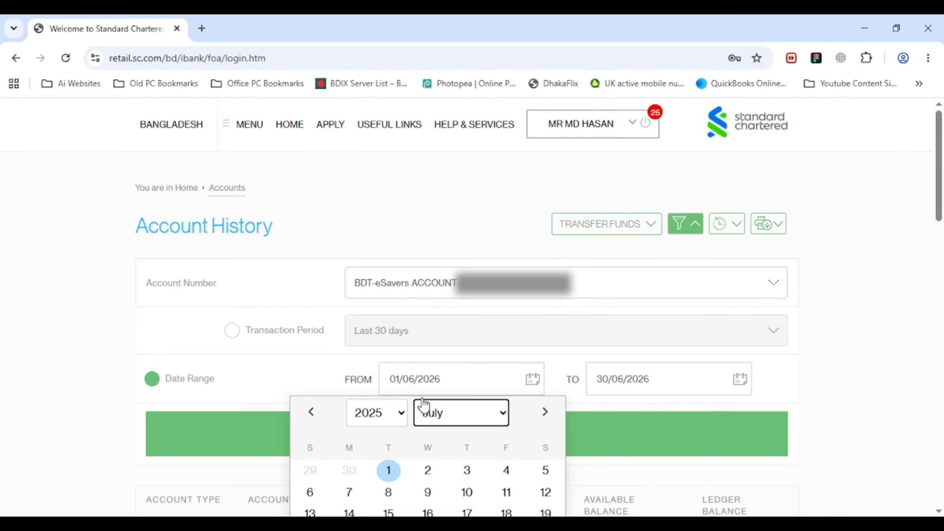
pyautogui.scroll(-2, 391, 477)
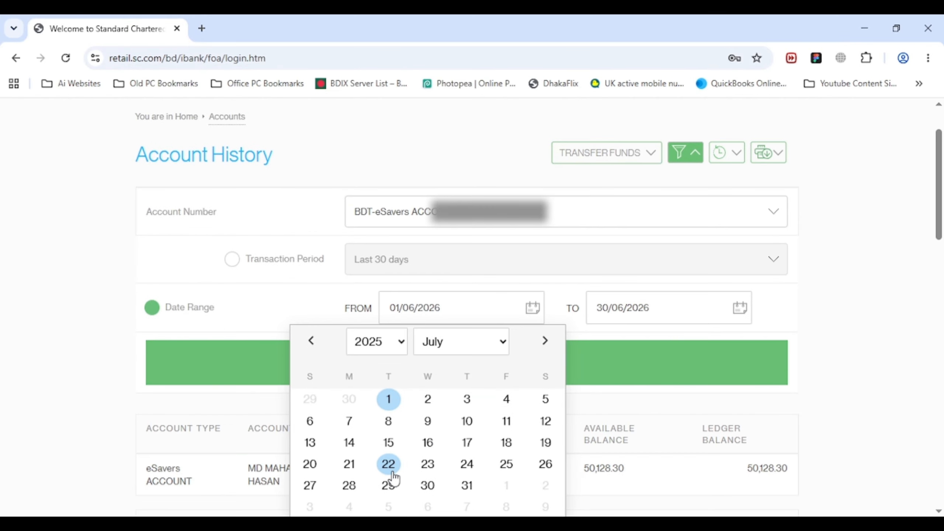
pyautogui.click(388, 398)
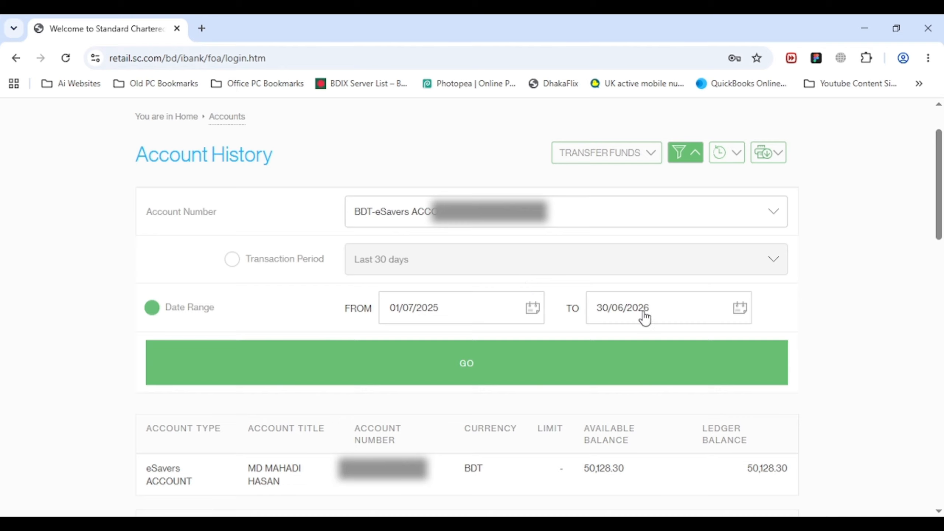
pyautogui.click(460, 370)
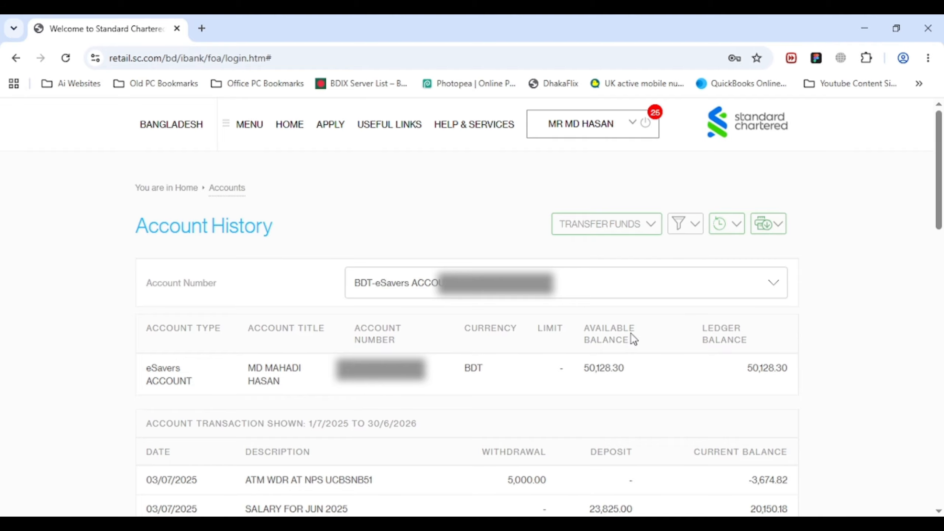
# - Review the filtered transactions and bring up the CSV, PDF and Print export choices
pyautogui.scroll(-10, 929, 320)
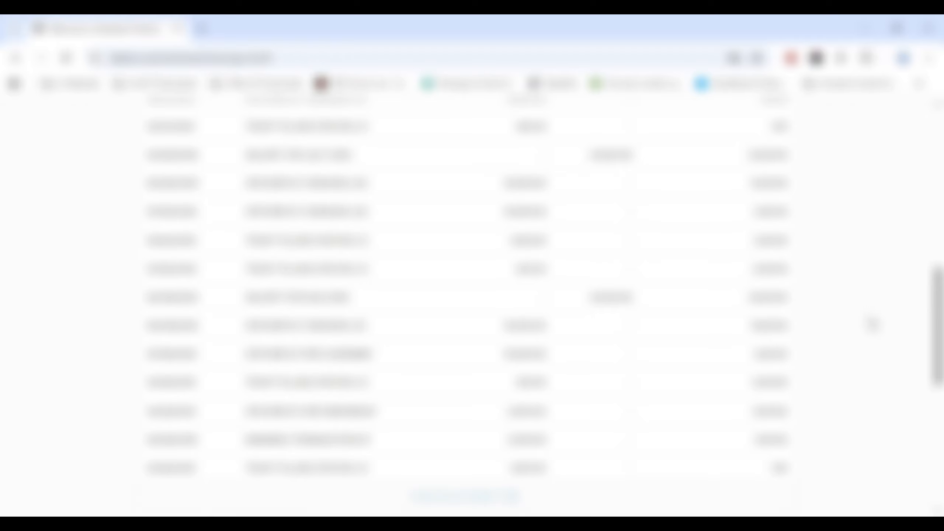
pyautogui.scroll(5, 851, 361)
pyautogui.scroll(7, 855, 363)
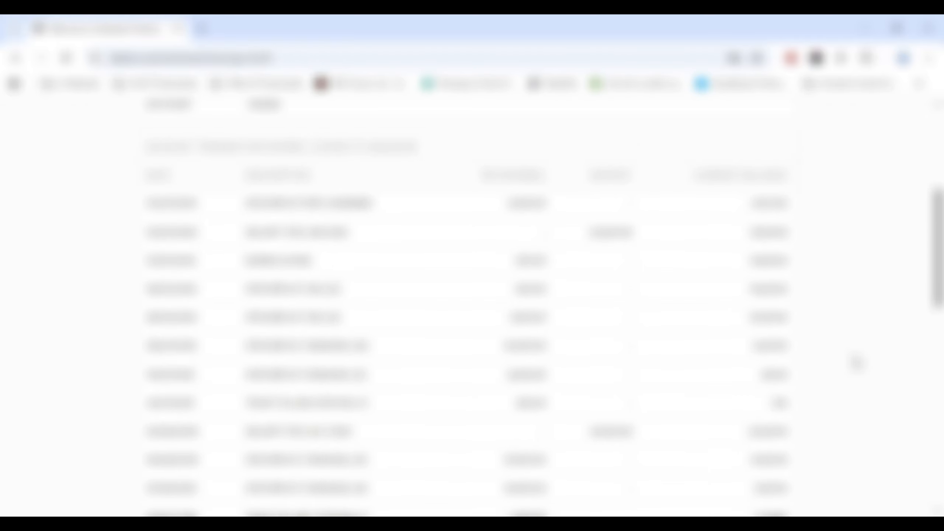
pyautogui.scroll(2, 855, 363)
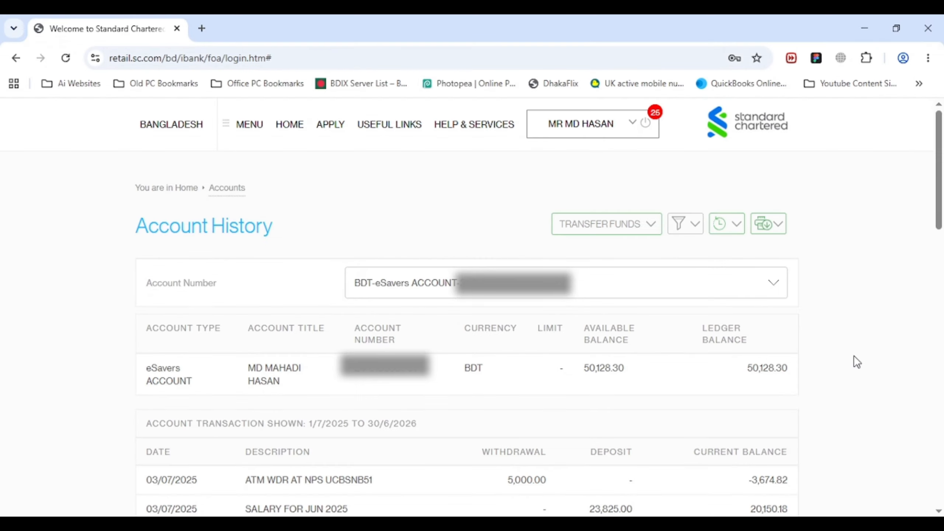
pyautogui.click(777, 226)
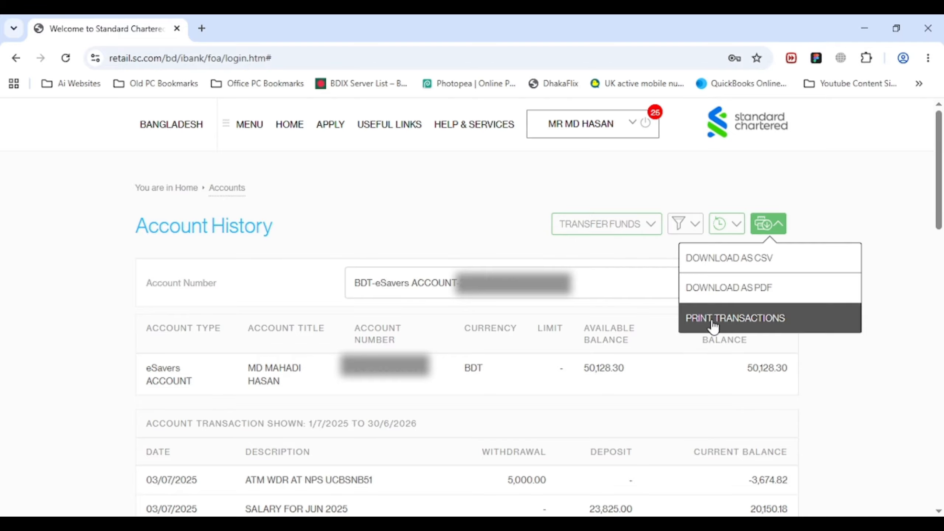
# - Download the transaction history as a PDF into Downloads and dismiss the download notice
pyautogui.click(787, 295)
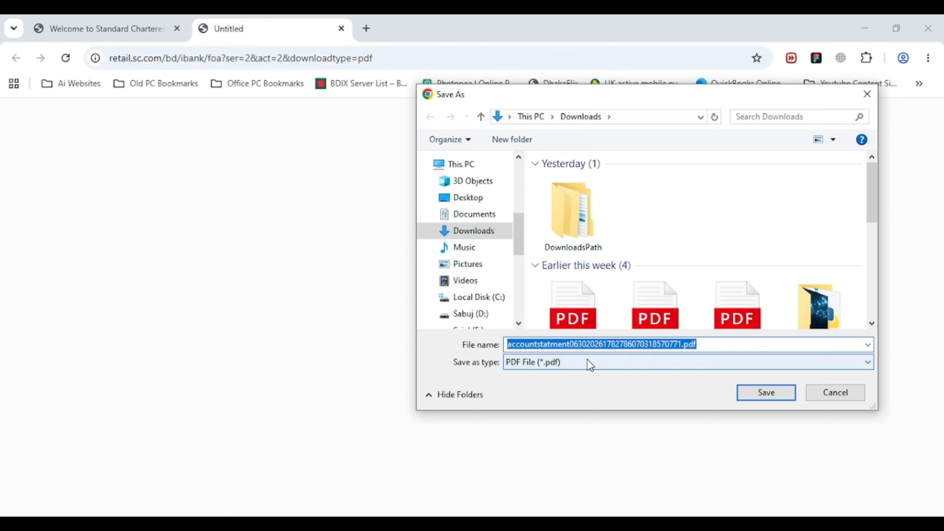
pyautogui.click(764, 393)
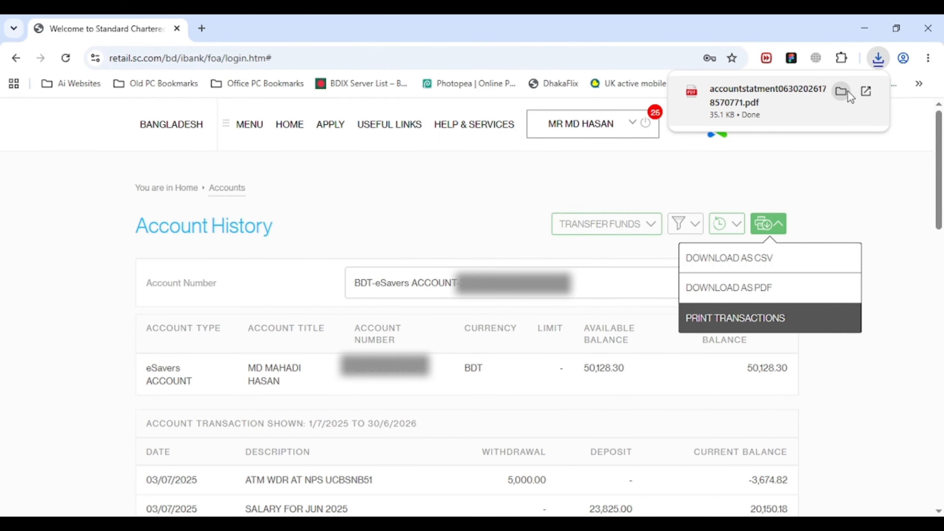
pyautogui.click(833, 193)
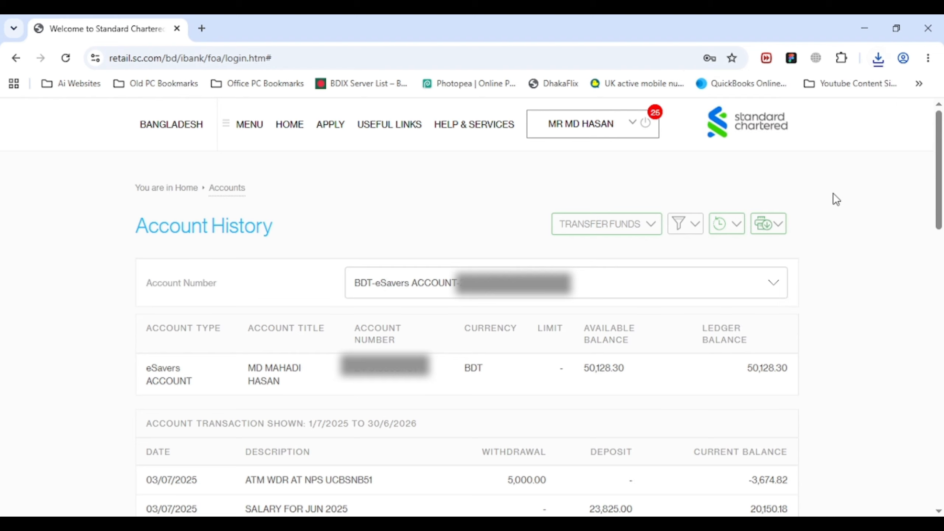